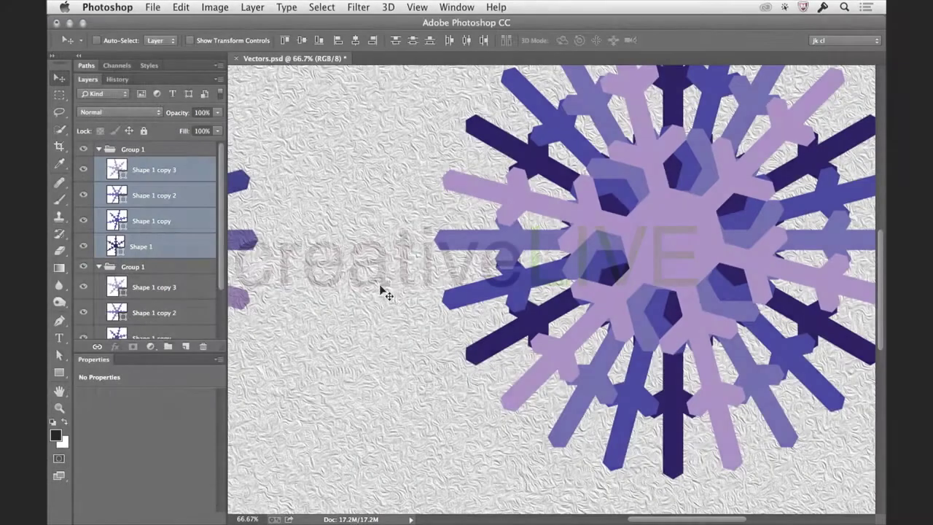
Pan across the snowflakes and switch Group 1's blend mode from Pass Through to Multiply
key("space")
left_click_drag(377, 280, 515, 269)
left_click(146, 150)
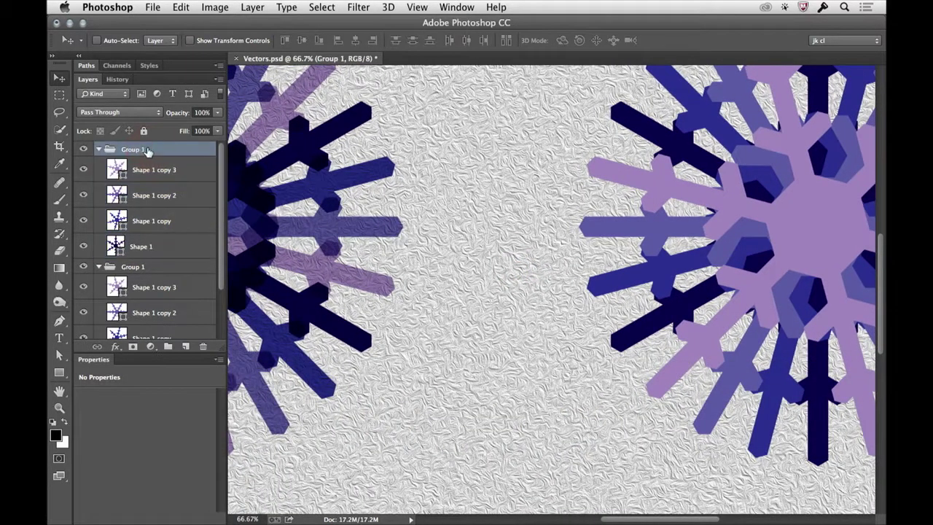
left_click(135, 113)
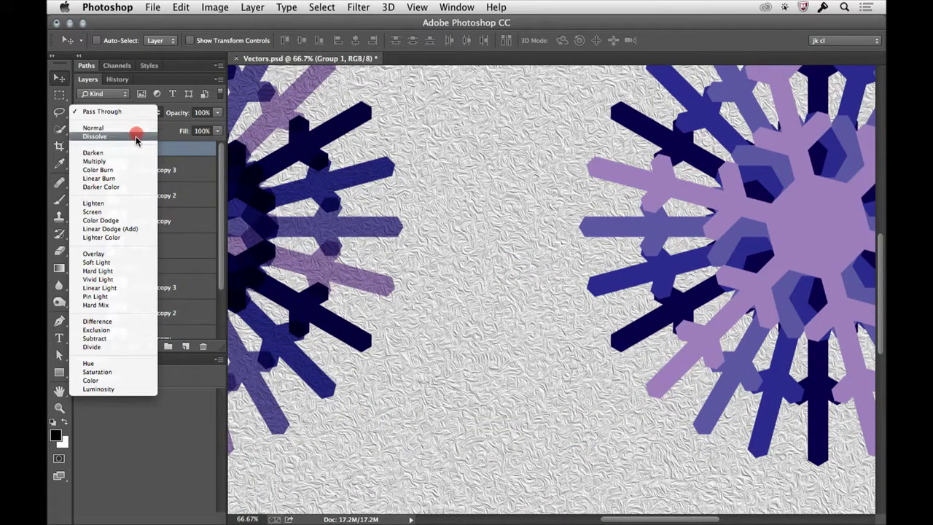
left_click(130, 161)
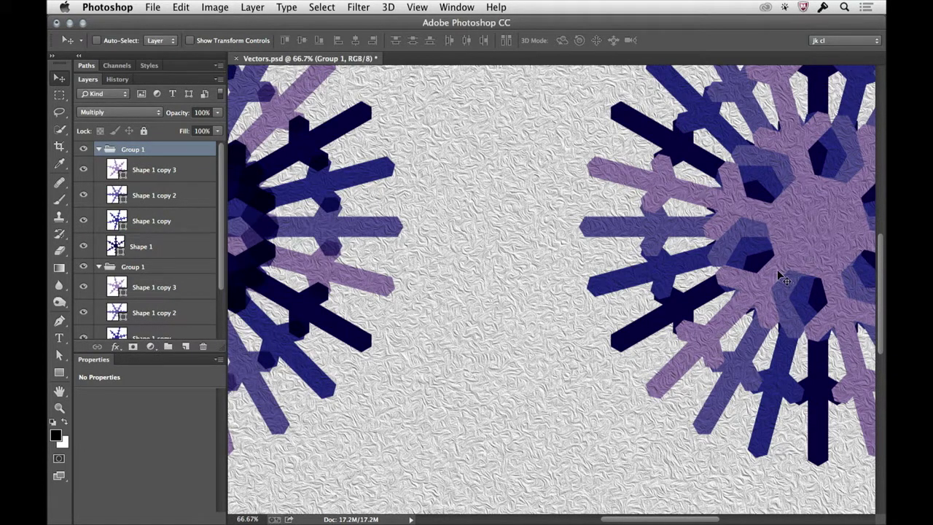
Slide the multiplied snowflake straight left over the other and zoom out to 50%
left_click_drag(788, 256, 586, 234)
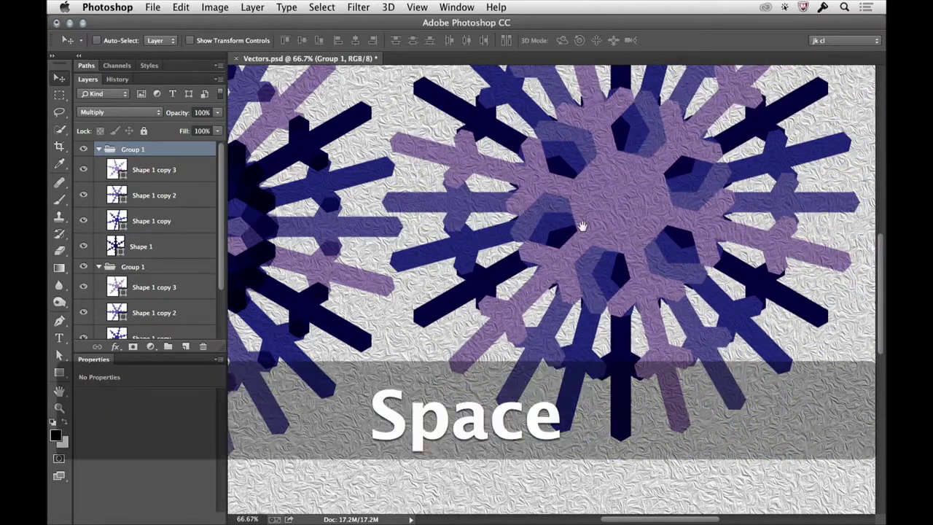
key("super+minus")
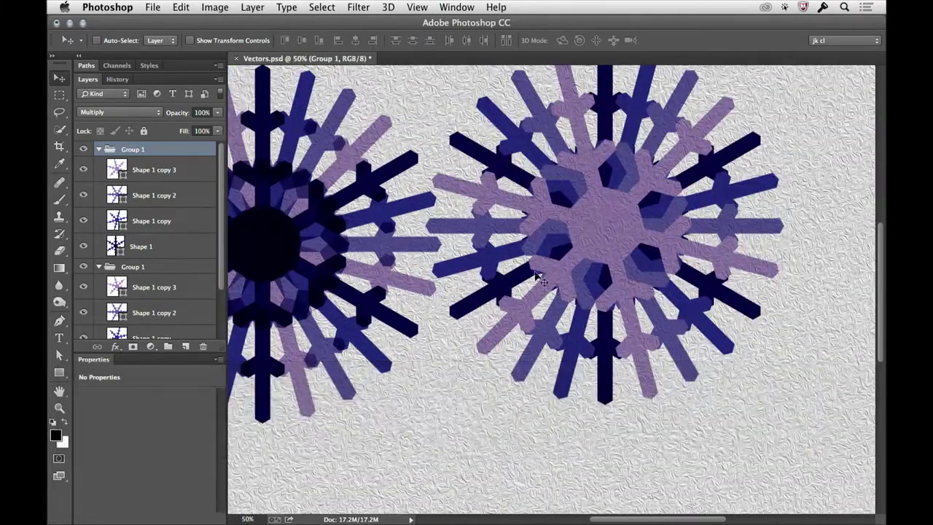
key("space")
left_click_drag(437, 278, 506, 273)
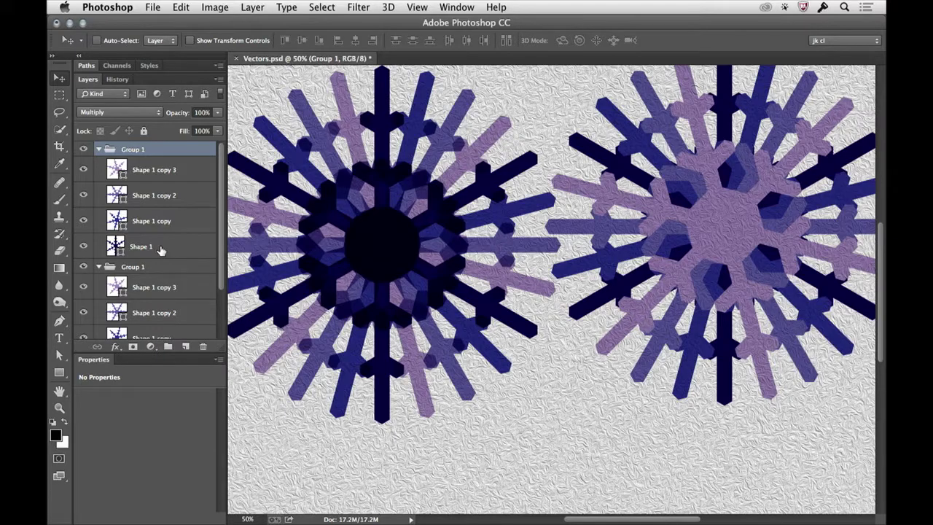
Close Vectors.psd without saving and open Styles On Groups.psd from Bridge's 07 Layer Groups Styles folder
key("super+w")
left_click(413, 197)
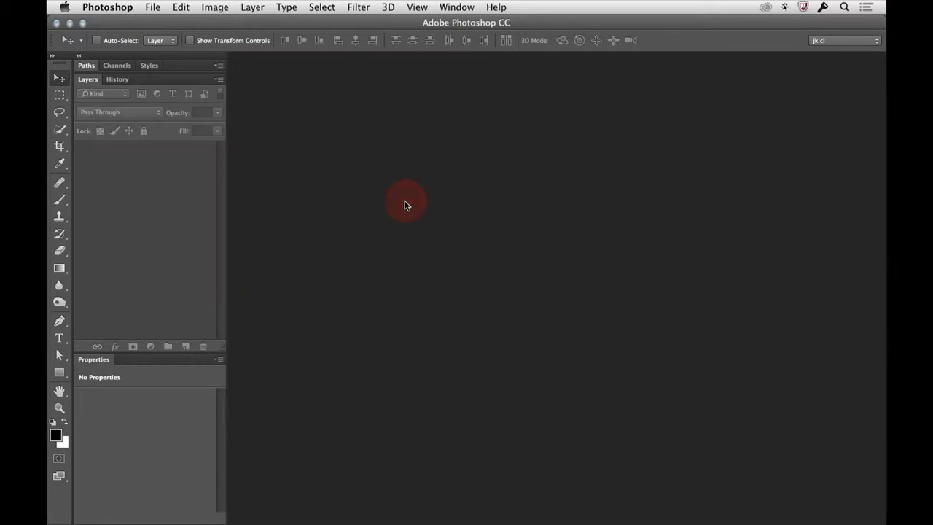
key("super+Tab")
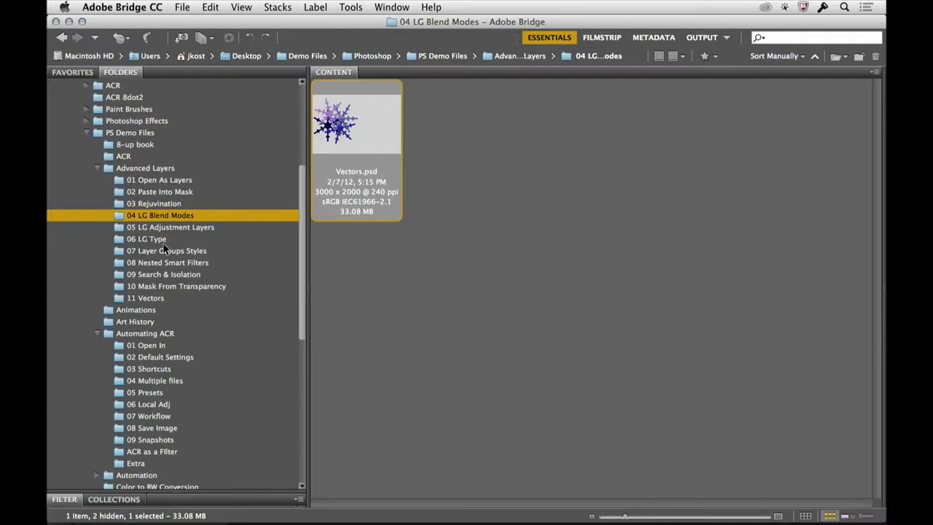
left_click(171, 227)
left_click(272, 255)
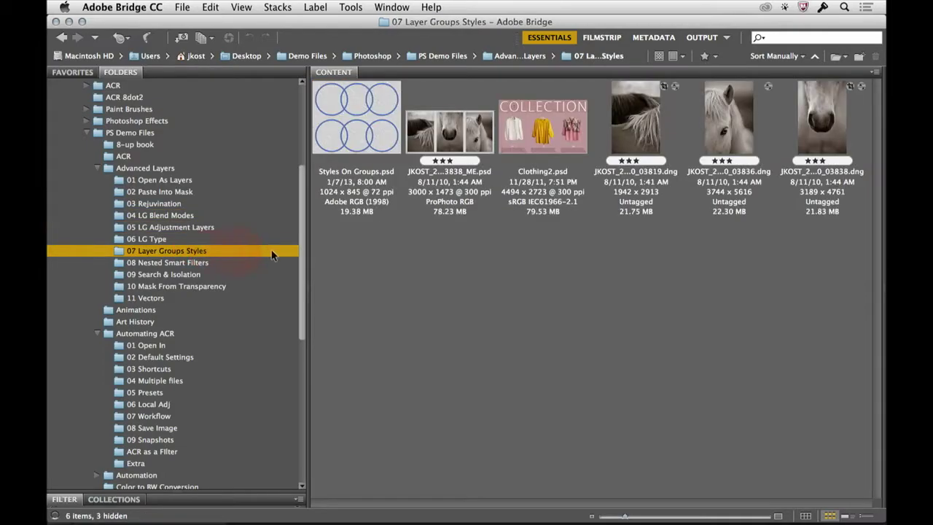
double_click(368, 126)
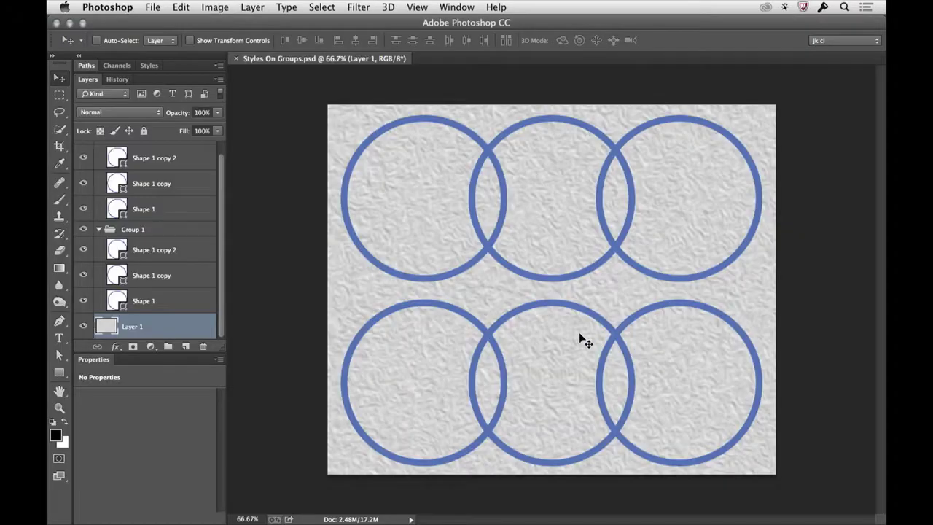
Identify the circle groups, then select the upper-right circle layer Shape 1 copy 2 in Group 1
left_click(83, 229)
left_click(83, 228)
left_click_drag(219, 160, 219, 151)
left_click(83, 148)
left_click(83, 149)
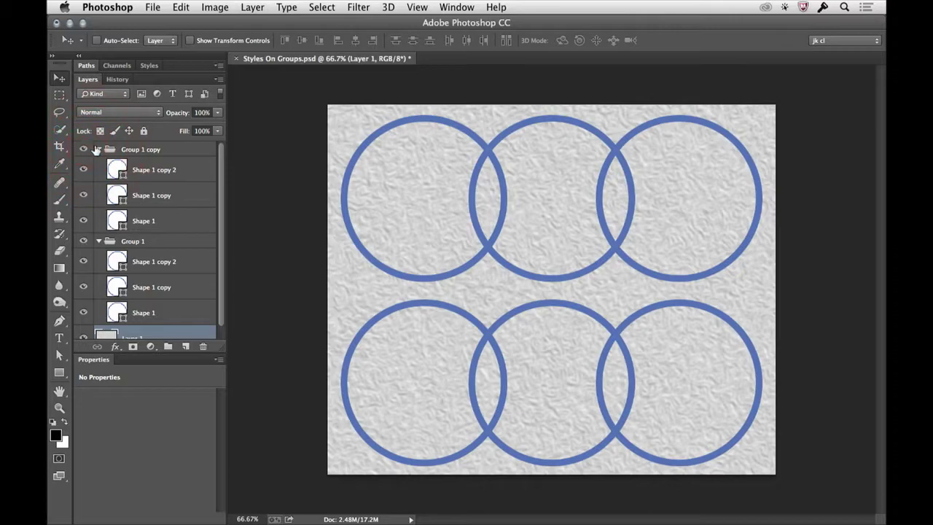
left_click(146, 249)
left_click(162, 266)
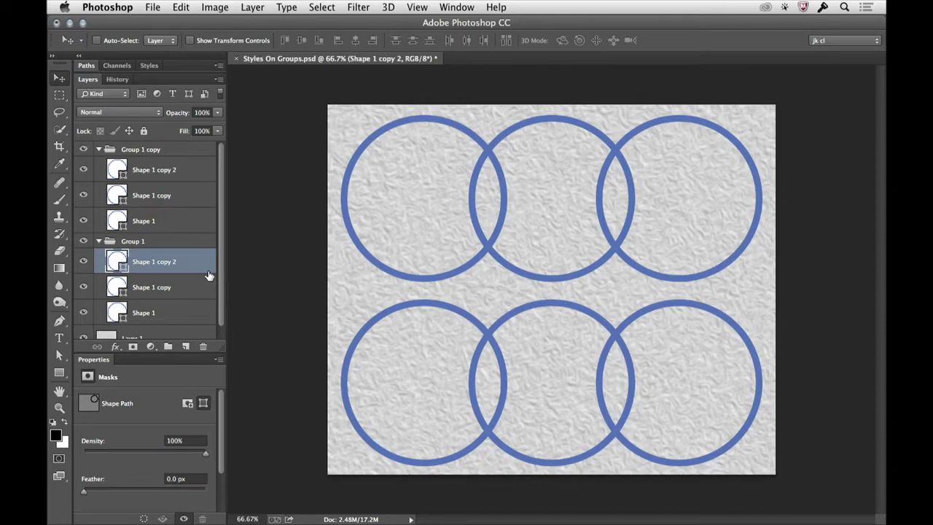
Add a 6 px black Stroke effect positioned Outside to Shape 1 copy 2
left_click(115, 348)
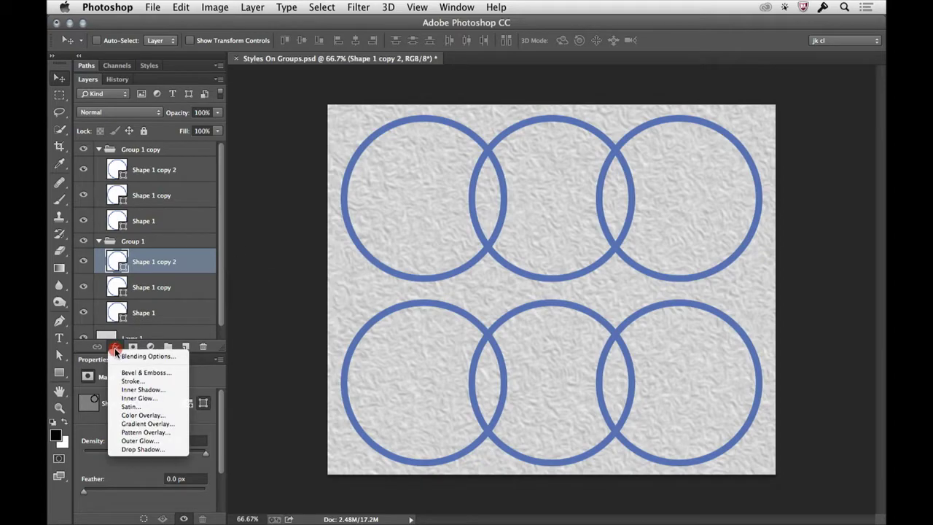
left_click(136, 381)
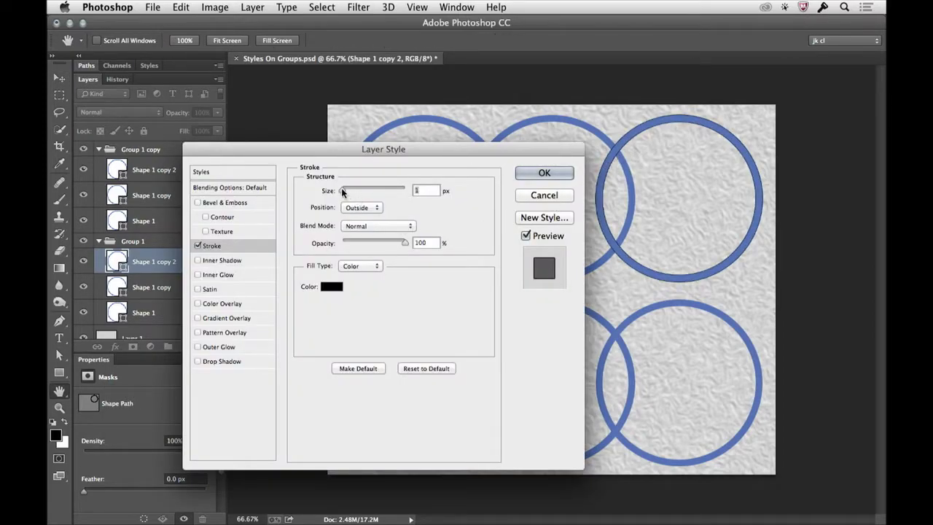
left_click_drag(341, 190, 344, 189)
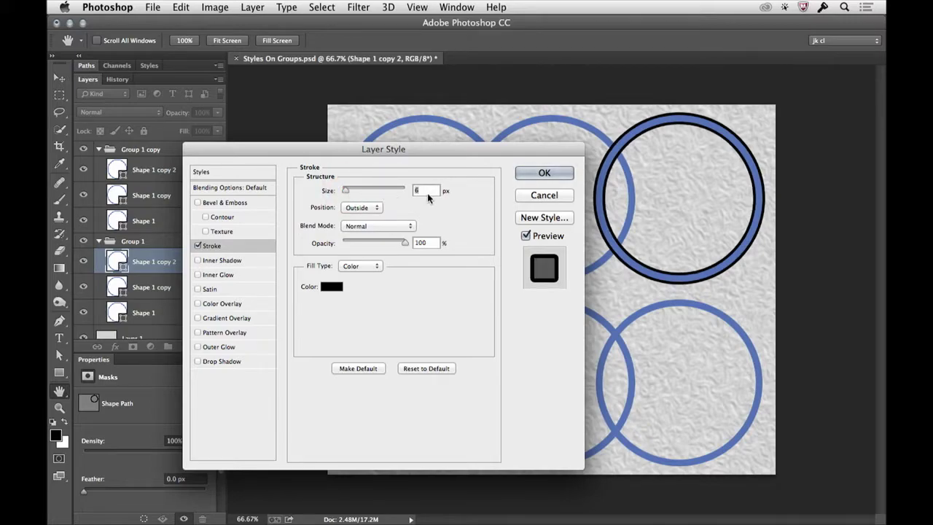
left_click(362, 207)
left_click(363, 217)
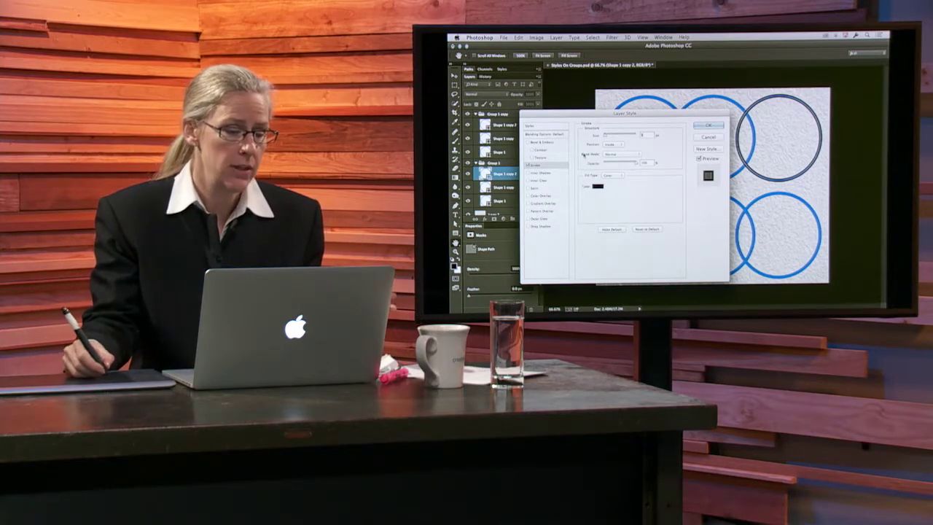
left_click(612, 143)
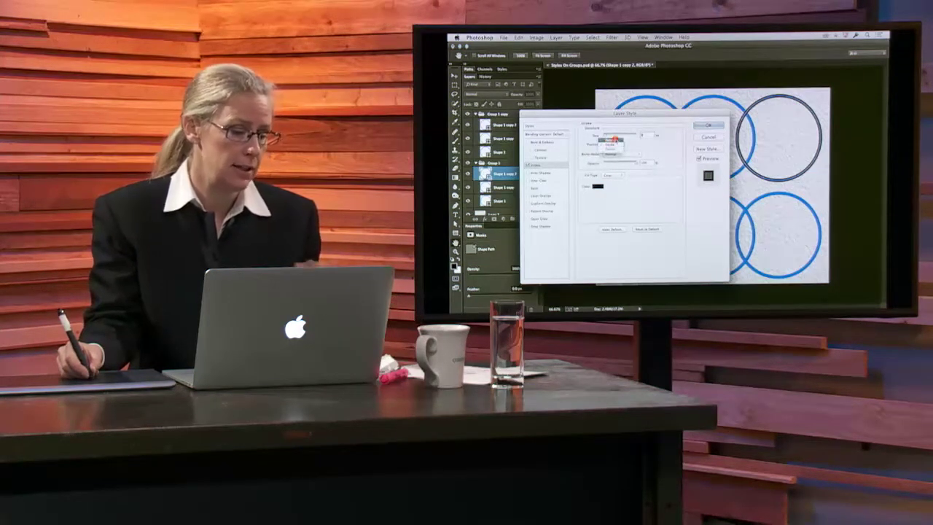
left_click(612, 140)
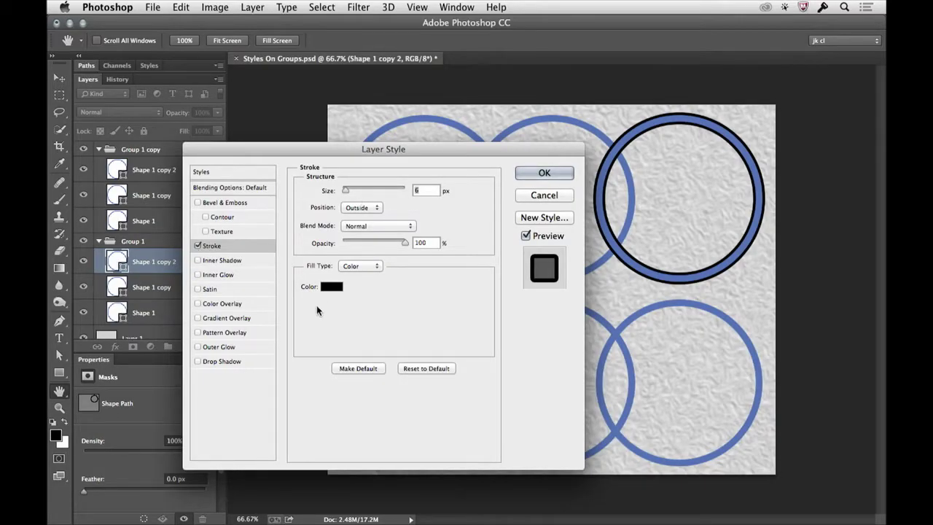
Add a black drop shadow (75% opacity, 19 px distance, 2 px size) and apply both effects
left_click(215, 364)
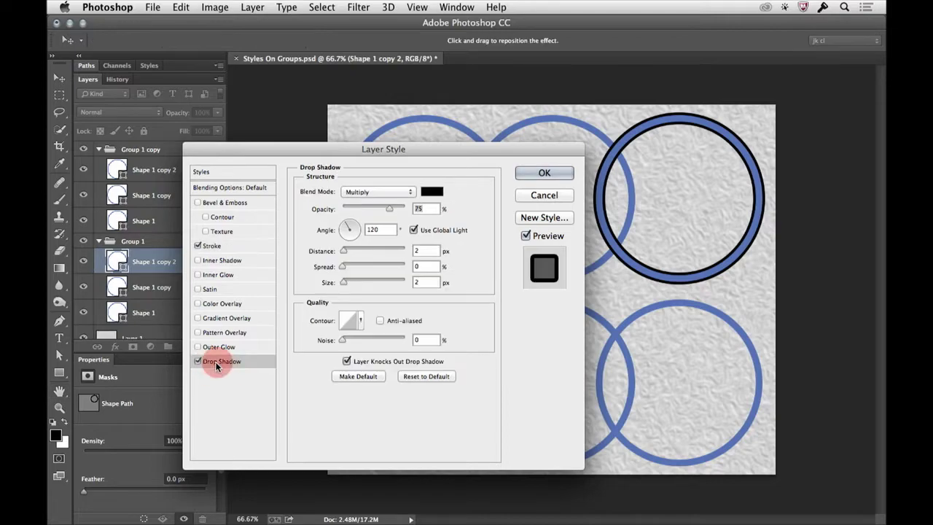
mouse_move(704, 293)
left_mouse_down()
mouse_move(721, 300)
mouse_move(704, 298)
left_mouse_up()
mouse_move(629, 267)
left_mouse_down()
mouse_move(618, 264)
mouse_move(626, 249)
left_mouse_up()
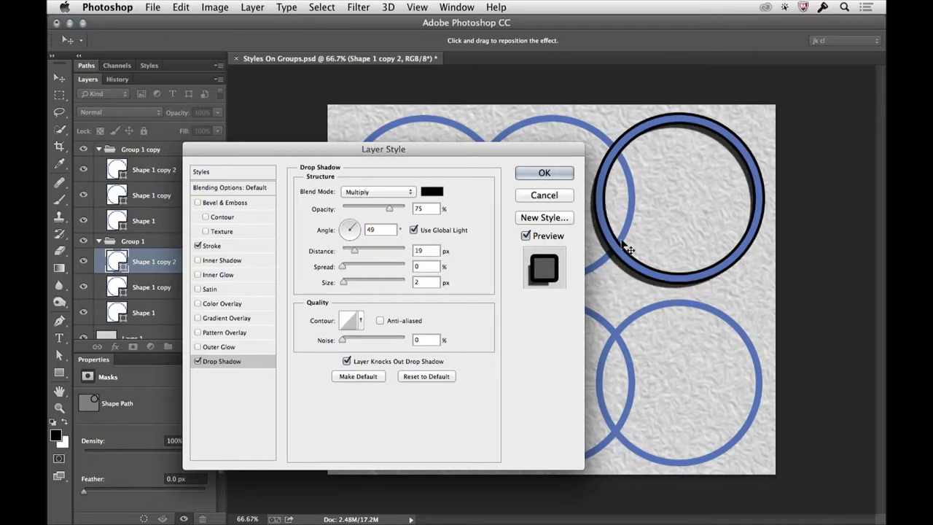
left_click(544, 173)
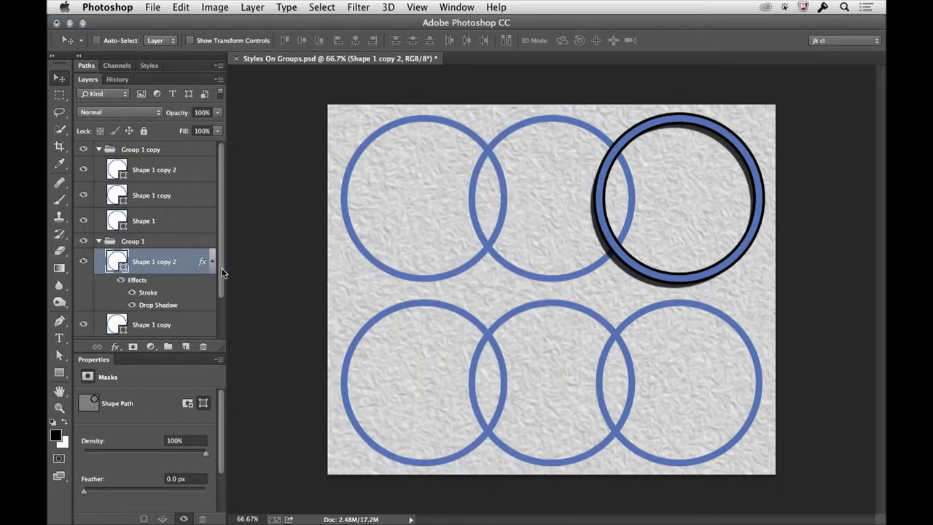
scroll(223, 271, "down", 2)
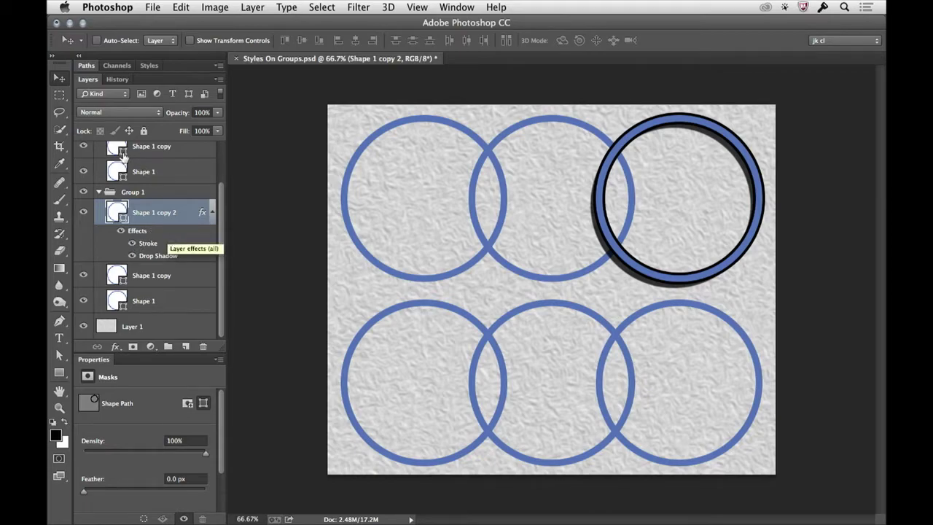
Copy Shape 1 copy 2's layer style and paste it onto Shape 1 copy and Shape 1
right_click(201, 213)
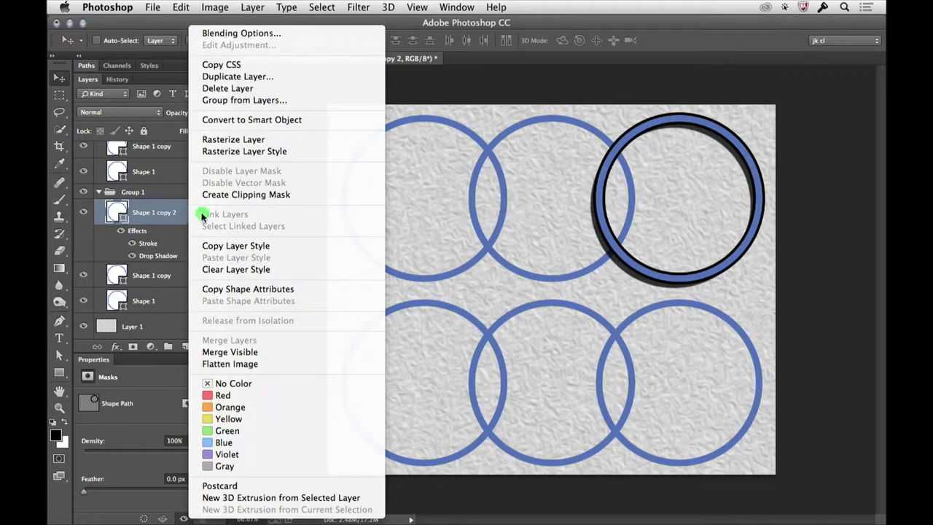
left_click(209, 246)
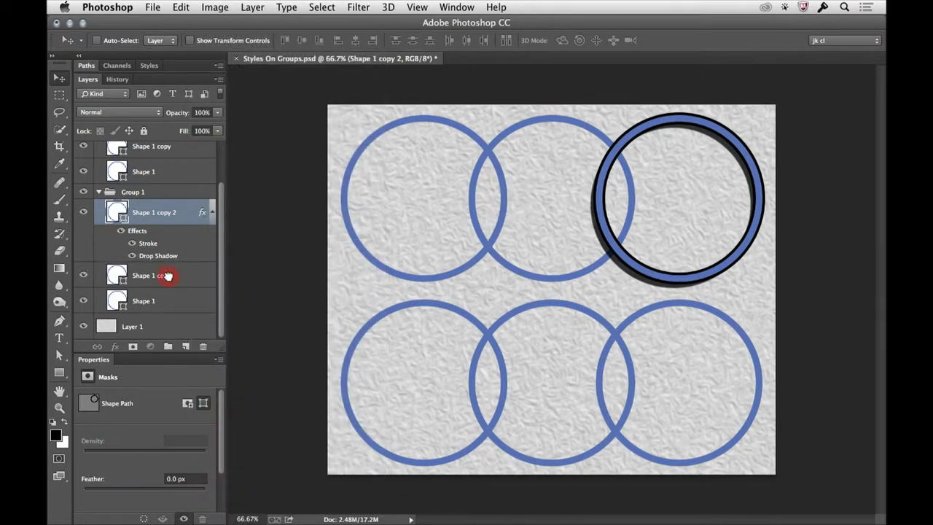
left_click(168, 275)
left_click(165, 298, "shift")
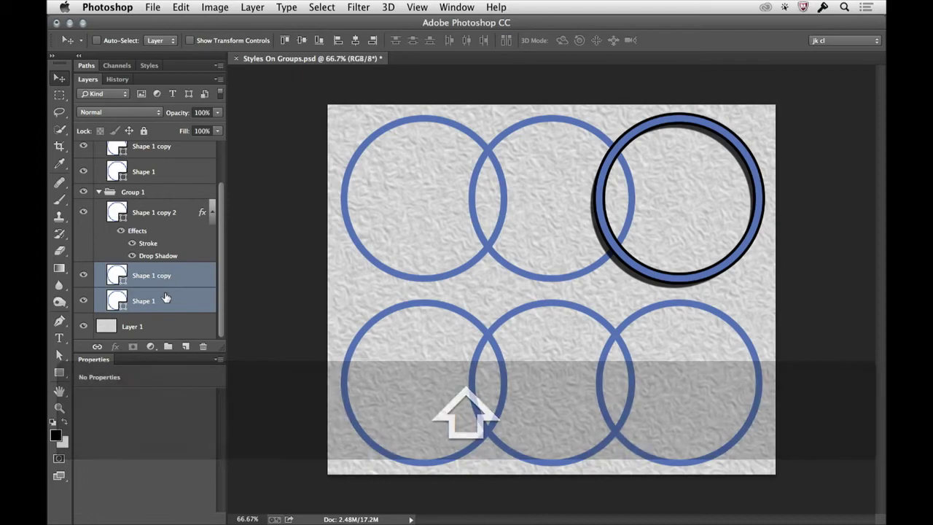
right_click(182, 277)
left_click(231, 257)
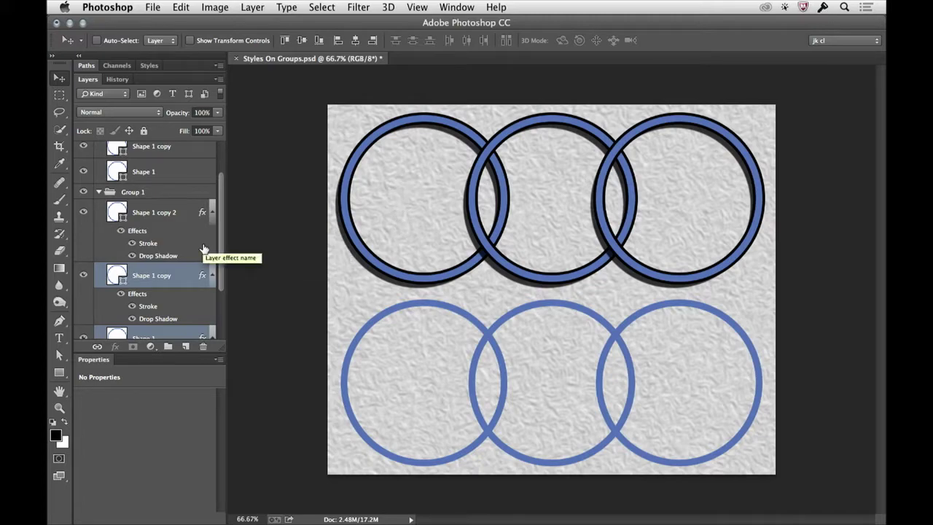
left_click(83, 213)
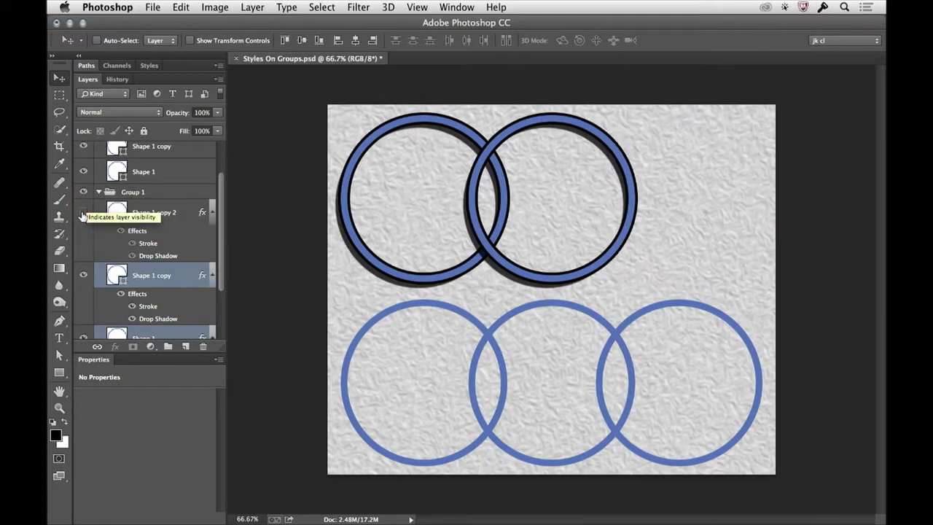
left_click(83, 213)
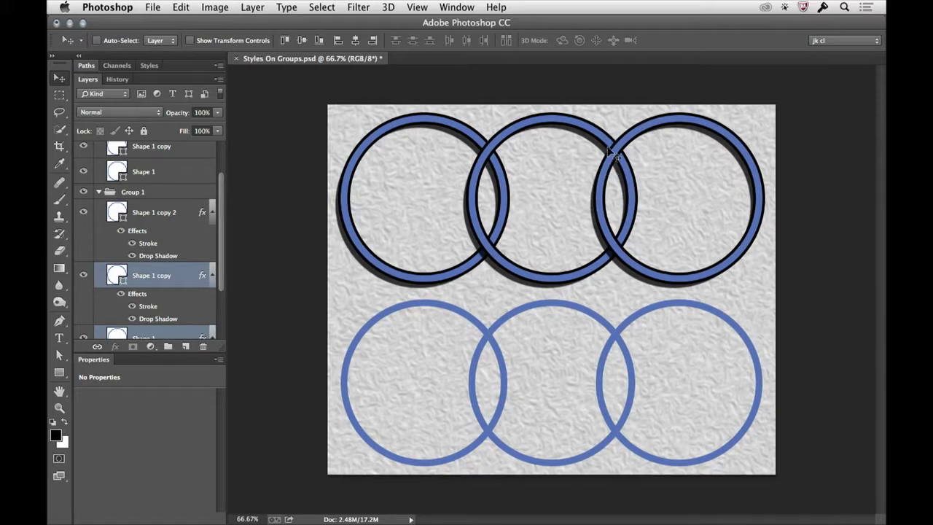
Paste the copied stroke and drop shadow style onto the Group 1 copy group
left_click_drag(221, 184, 222, 144)
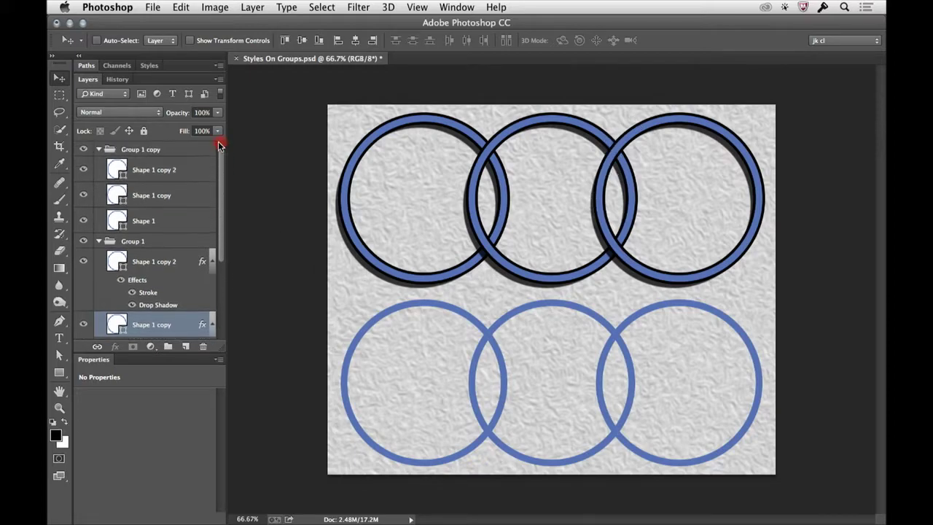
left_click(155, 151)
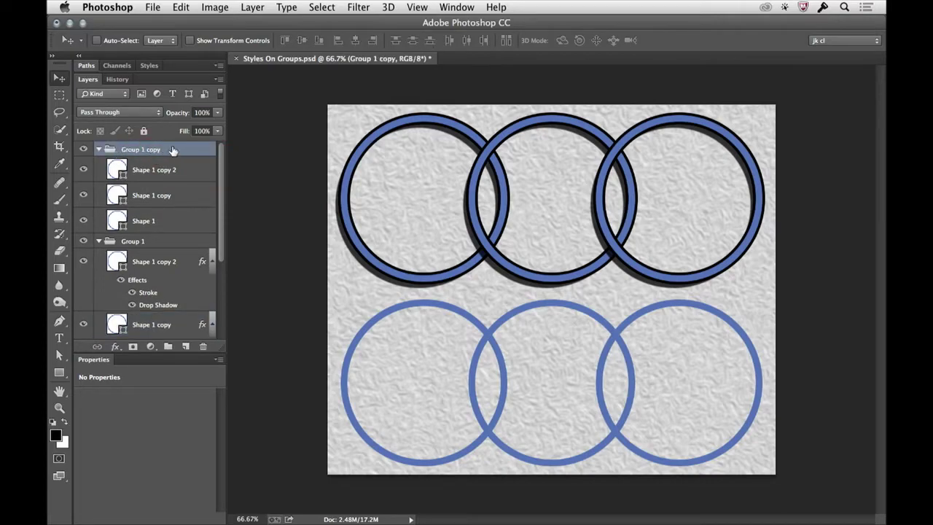
right_click(177, 156)
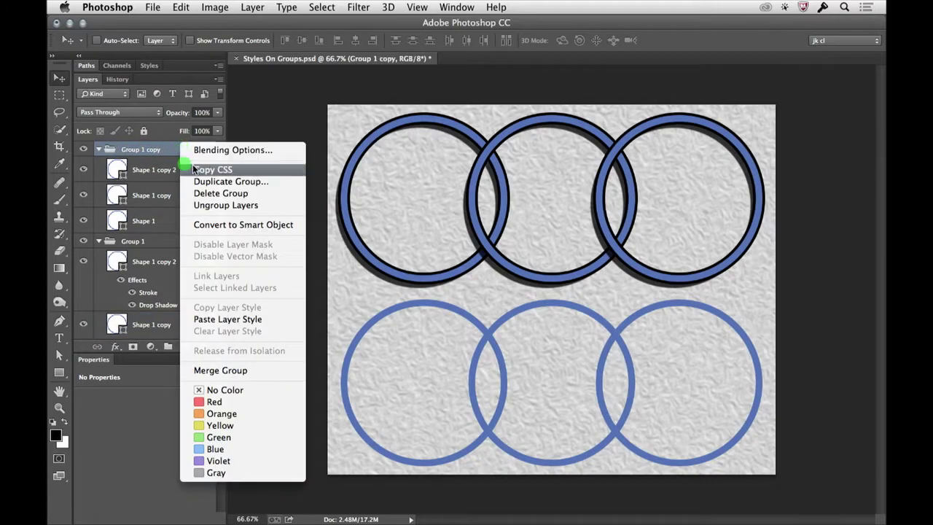
left_click(245, 320)
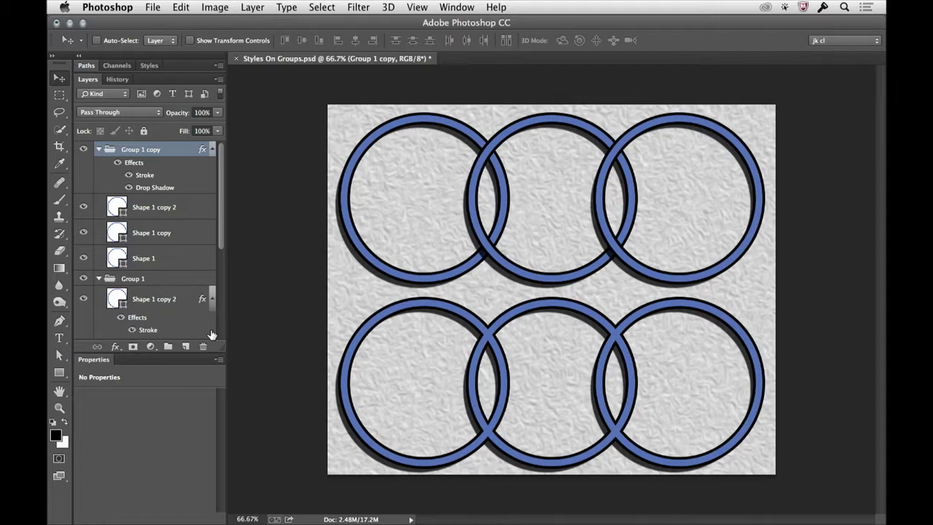
Close Styles On Groups.psd without saving and open Clothing2.psd from Bridge
key("super+w")
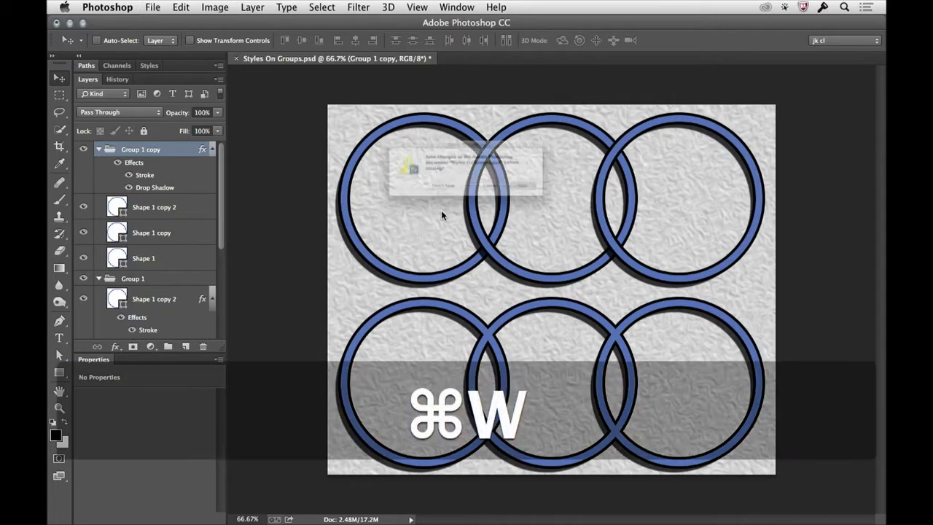
left_click(421, 204)
key("super+Tab")
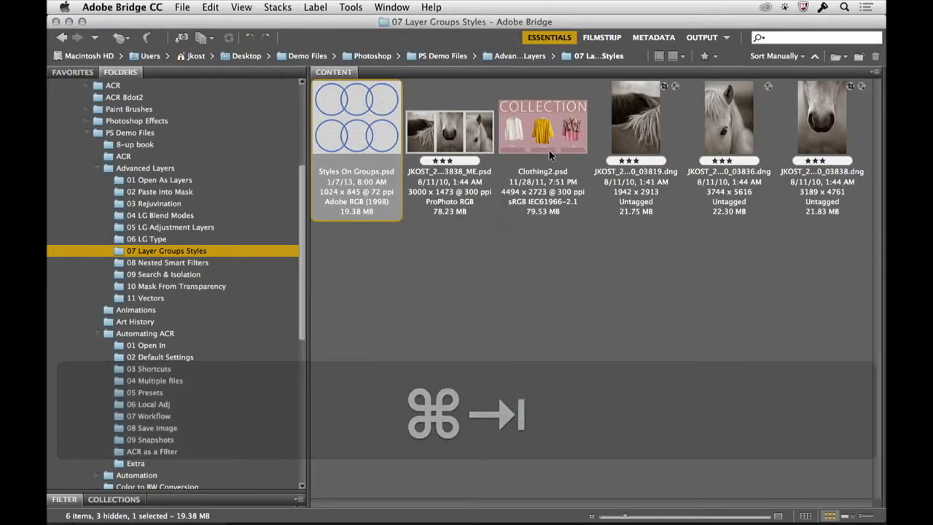
double_click(542, 131)
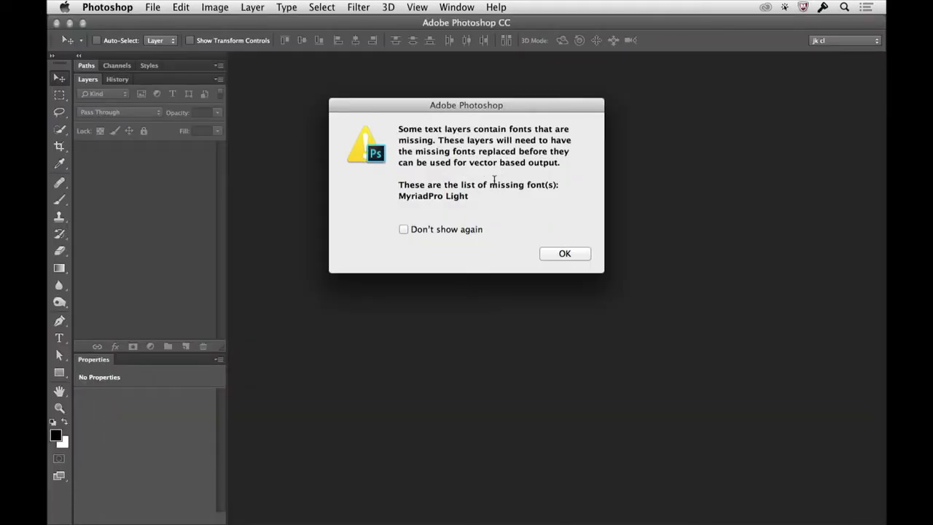
Dismiss the MyriadPro Light missing-fonts warning and check which layers the pink, yellow and white shirts and the Clothing group are
left_click_drag(399, 129, 487, 212)
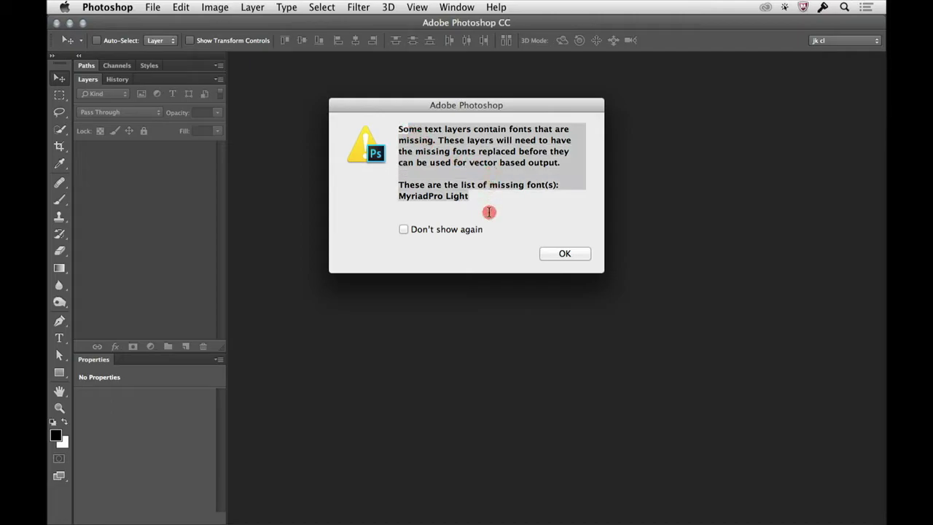
left_click(561, 255)
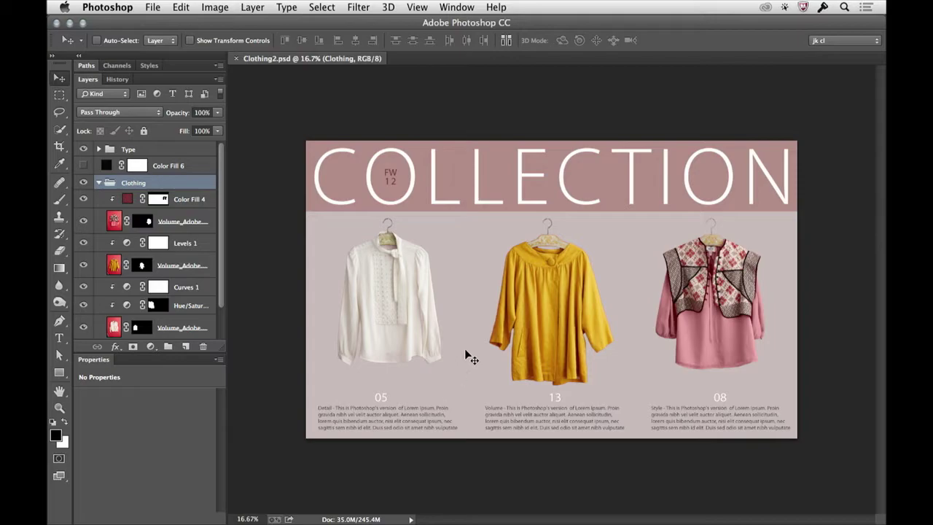
left_click(83, 222)
left_click(83, 222)
left_click(83, 265)
left_click(83, 265)
left_click(83, 327)
left_click(83, 327)
left_click(83, 182)
left_click(85, 182)
Give the Clothing group a drop shadow with 68 px distance and 43 px size
left_click(115, 347)
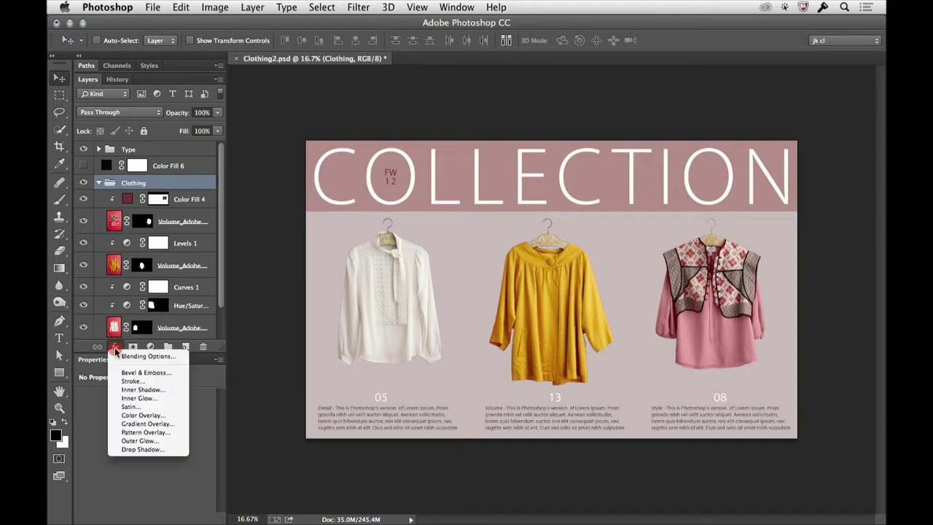
left_click(163, 450)
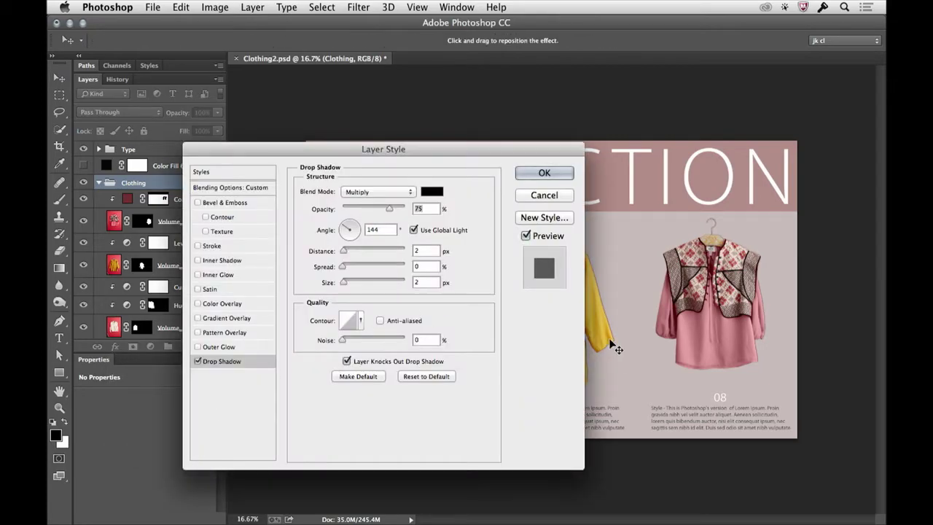
left_click_drag(657, 355, 650, 353)
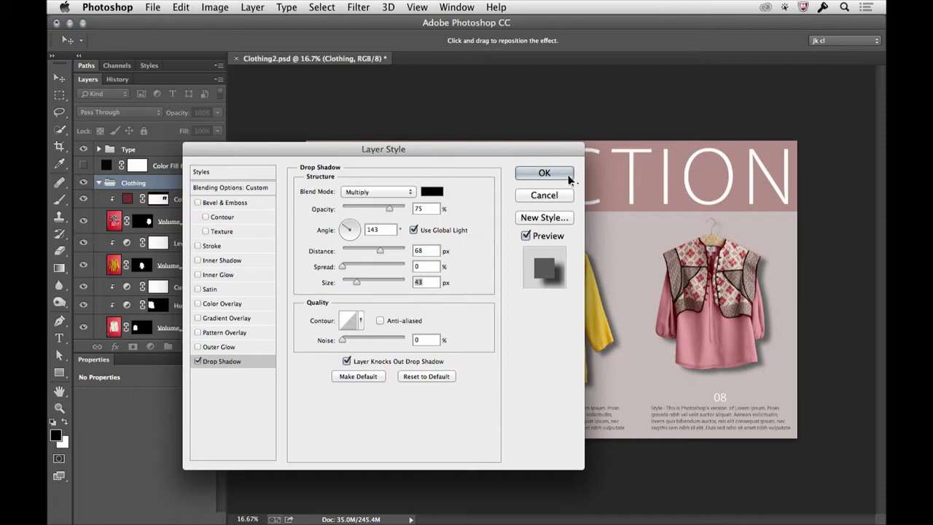
left_click(543, 173)
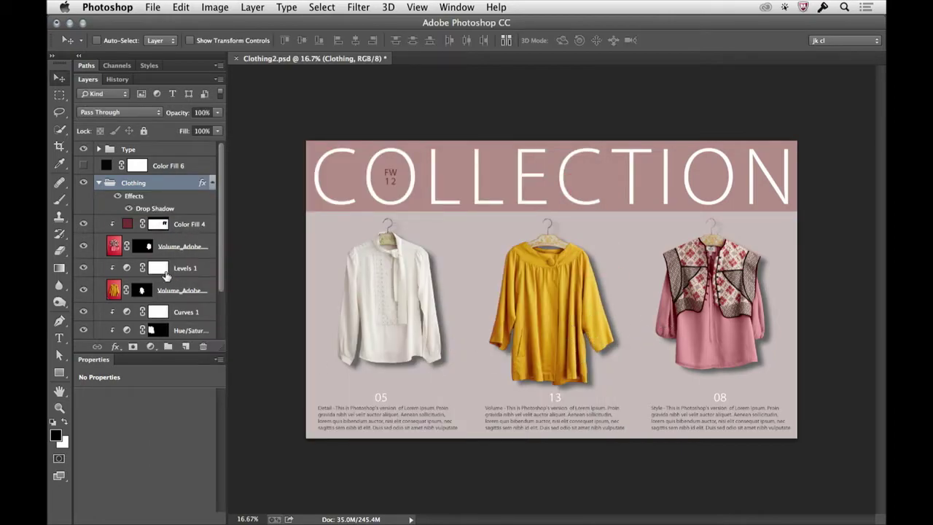
left_click(180, 248)
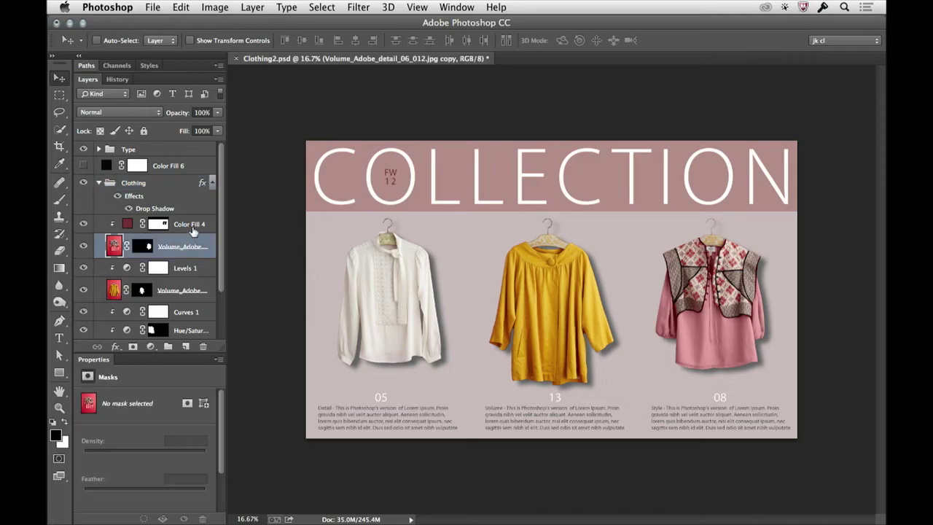
left_click_drag(175, 247, 175, 169)
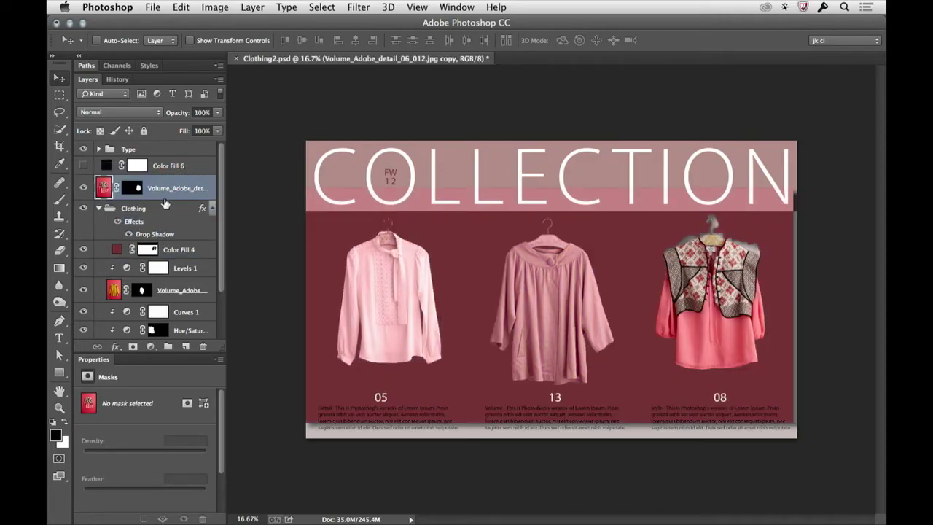
left_click(83, 249)
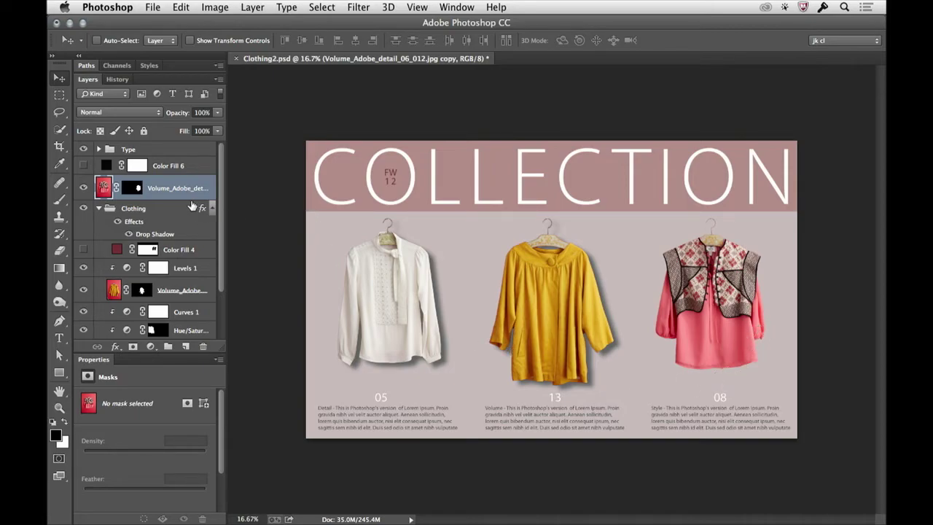
left_click_drag(171, 195, 164, 268)
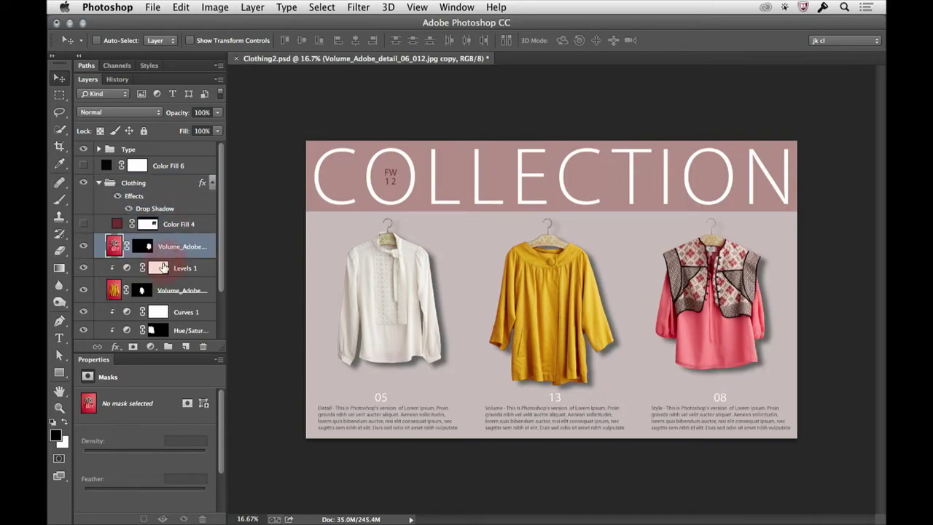
left_click(82, 225)
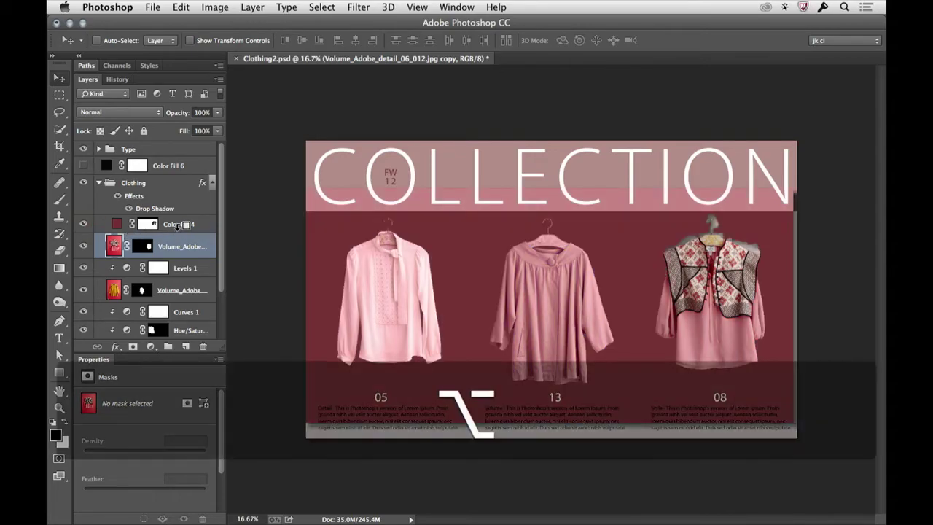
left_click(173, 235, "alt")
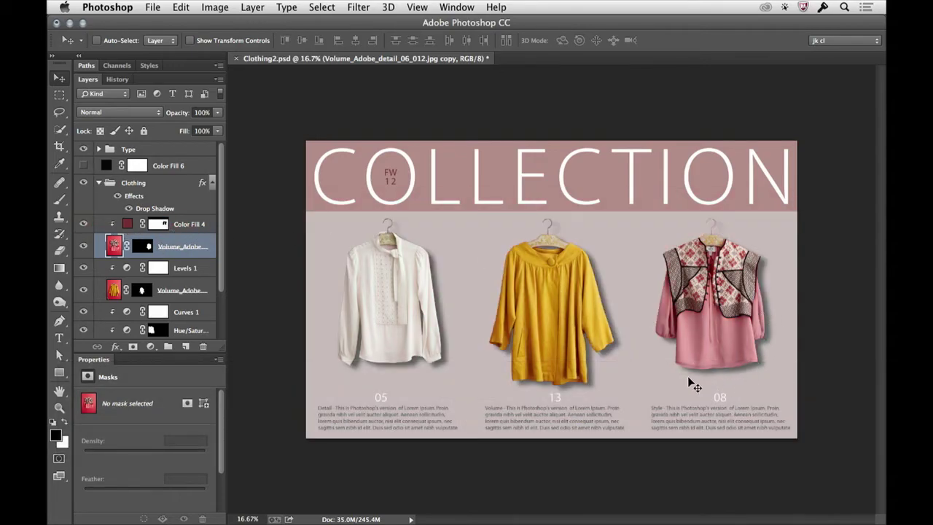